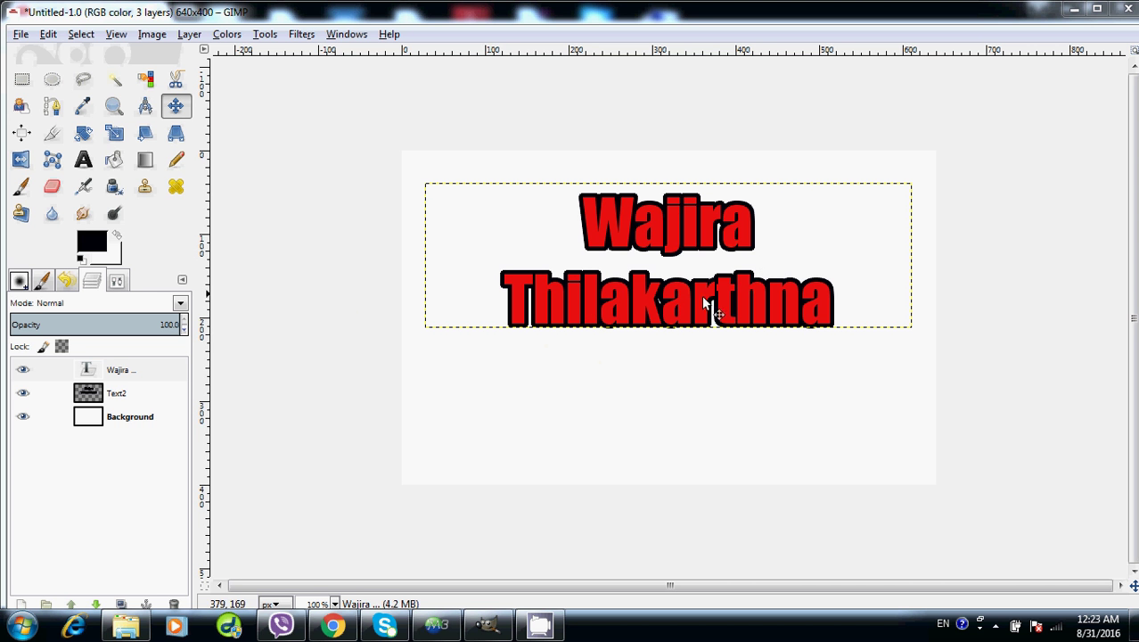
Create a new blank 640×400 px image with File > New
left_click(19, 36)
left_click(46, 54)
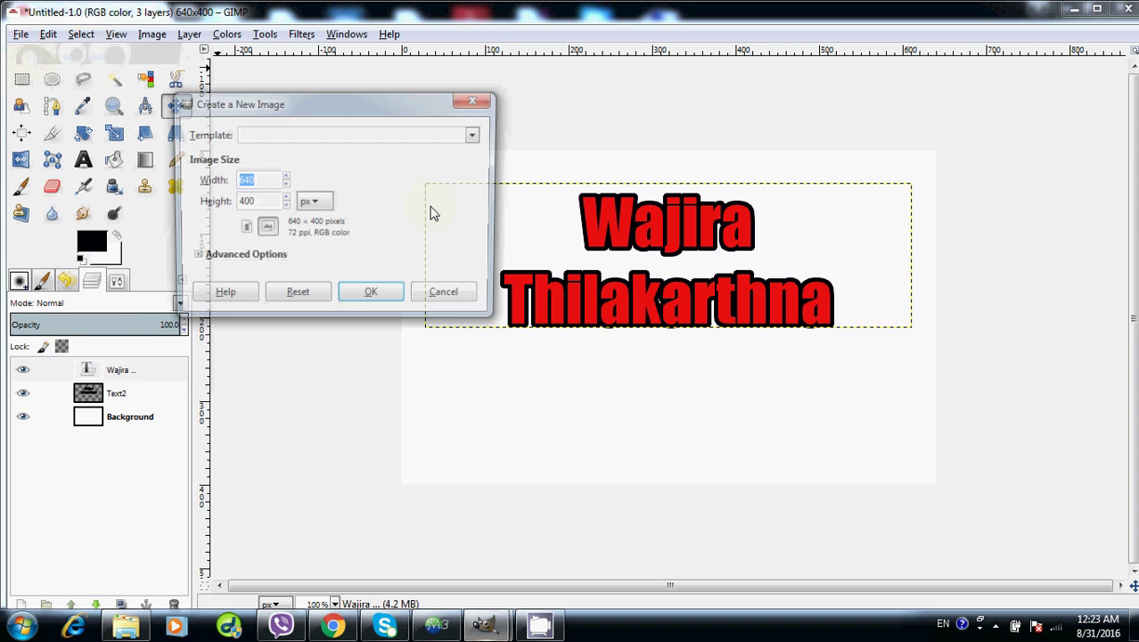
left_click(366, 305)
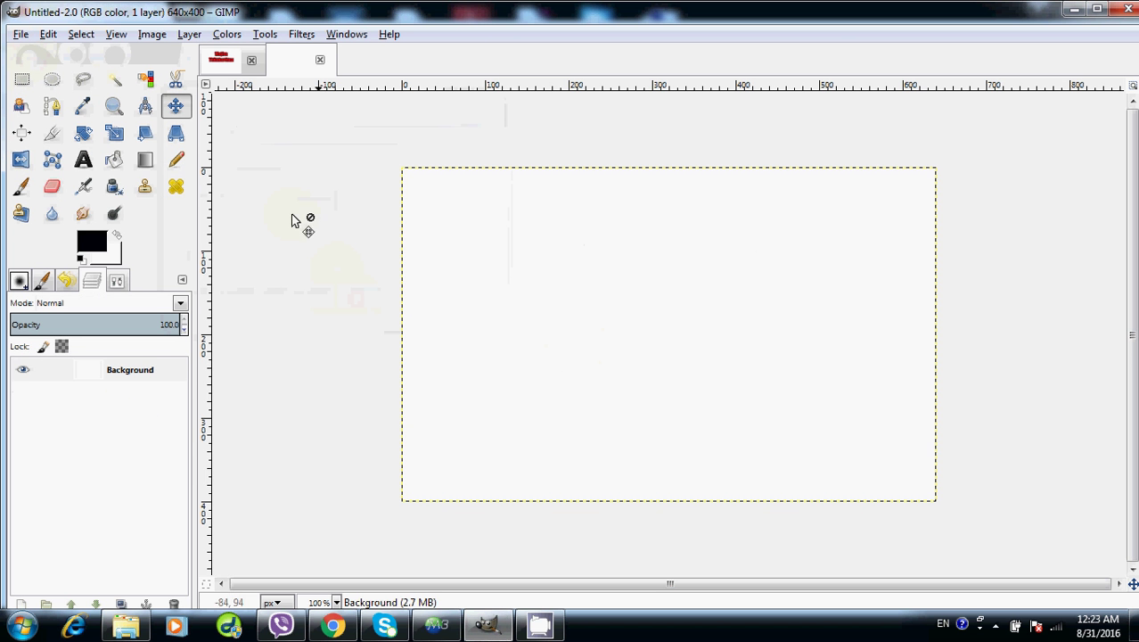
Draw a 593×182 text box across the top of the canvas with the Text tool
left_click(83, 161)
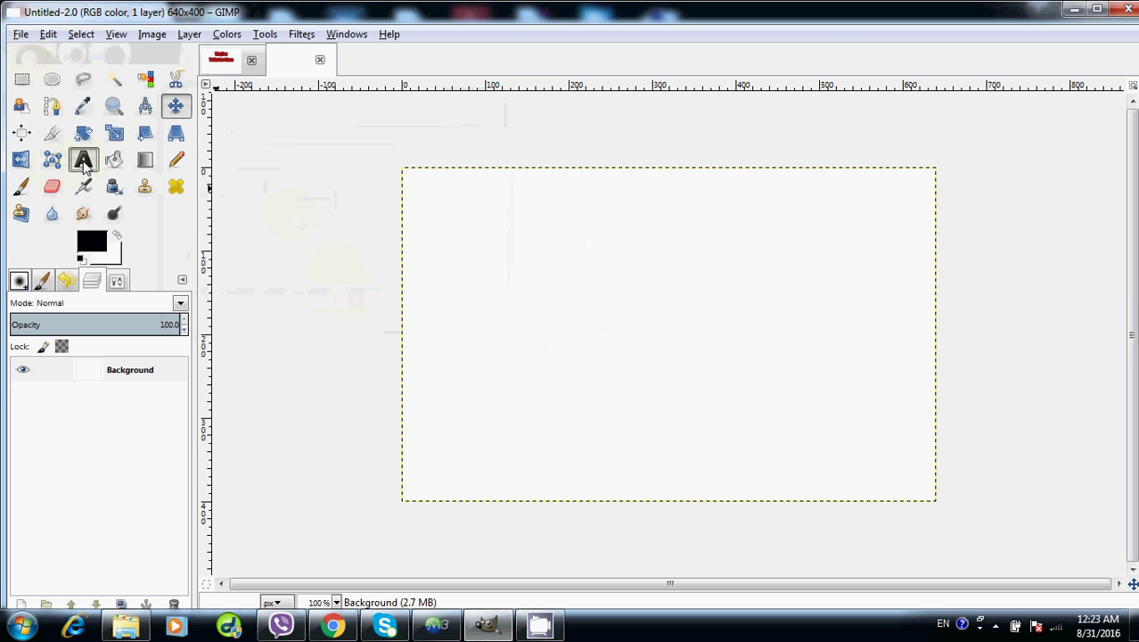
left_click(424, 207)
left_click_drag(463, 237, 931, 366)
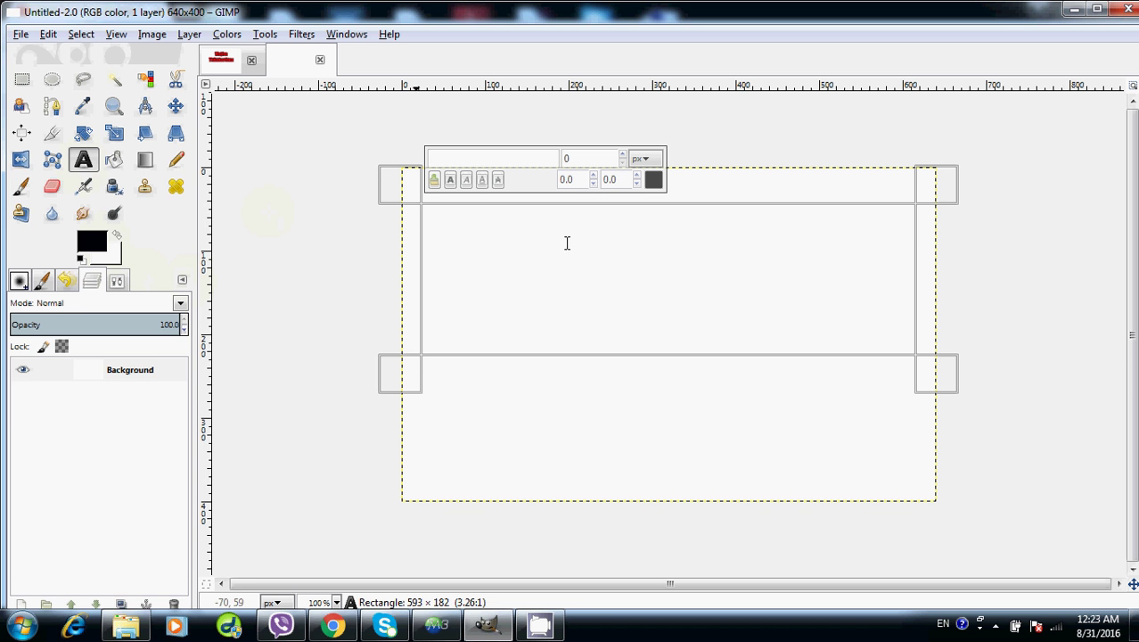
Set the text options to Impact Condensed, size 75, colour red f41515
left_click(117, 282)
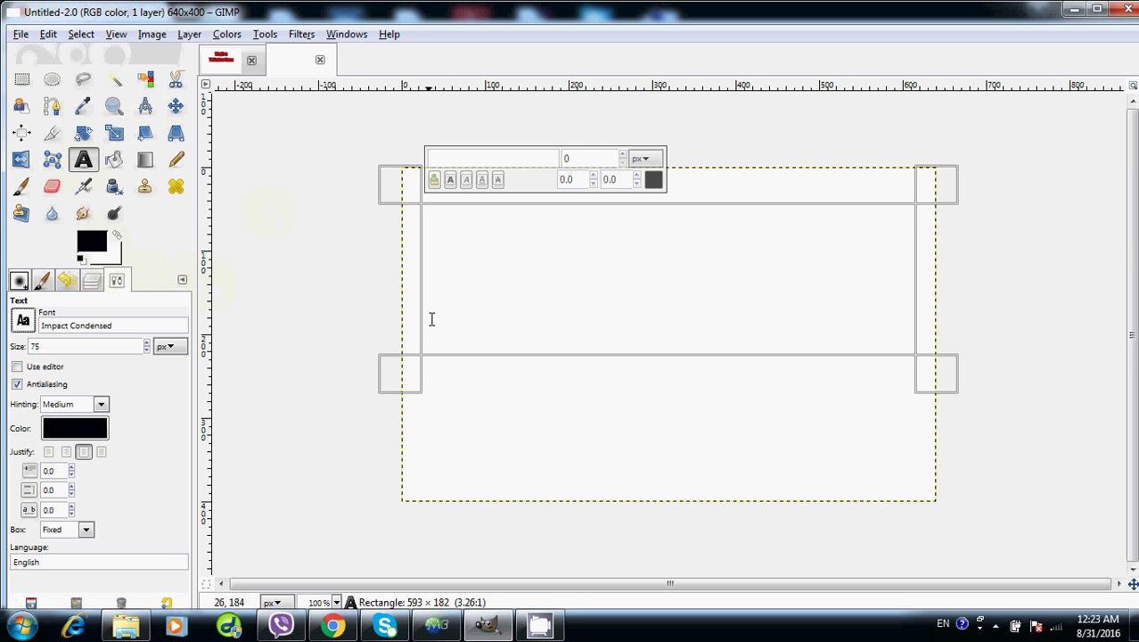
left_click(23, 322)
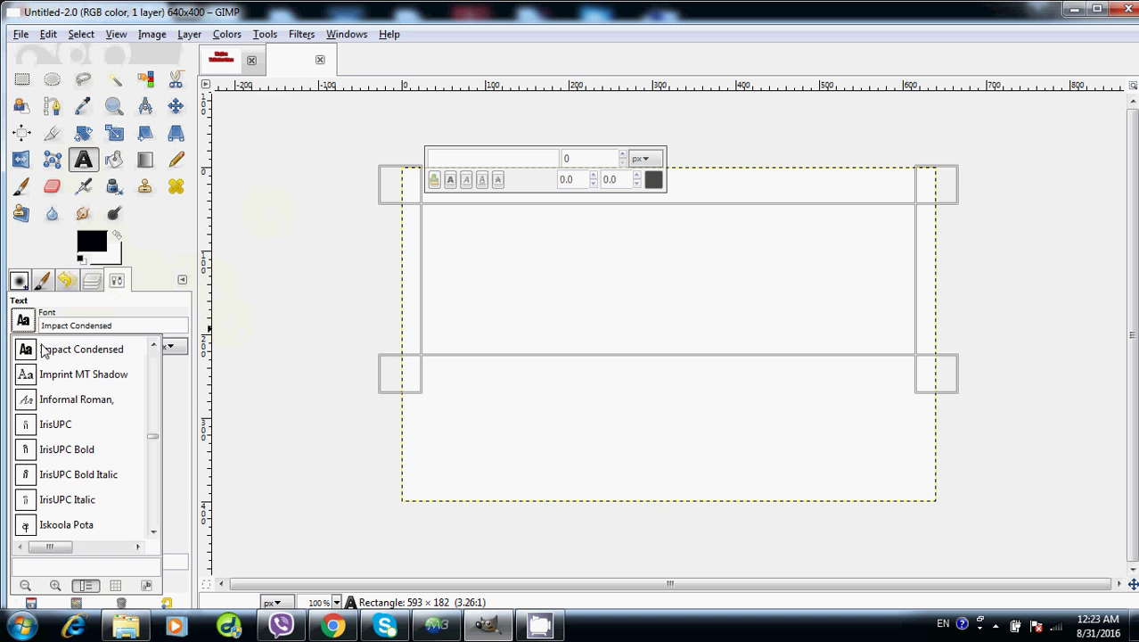
left_click(45, 349)
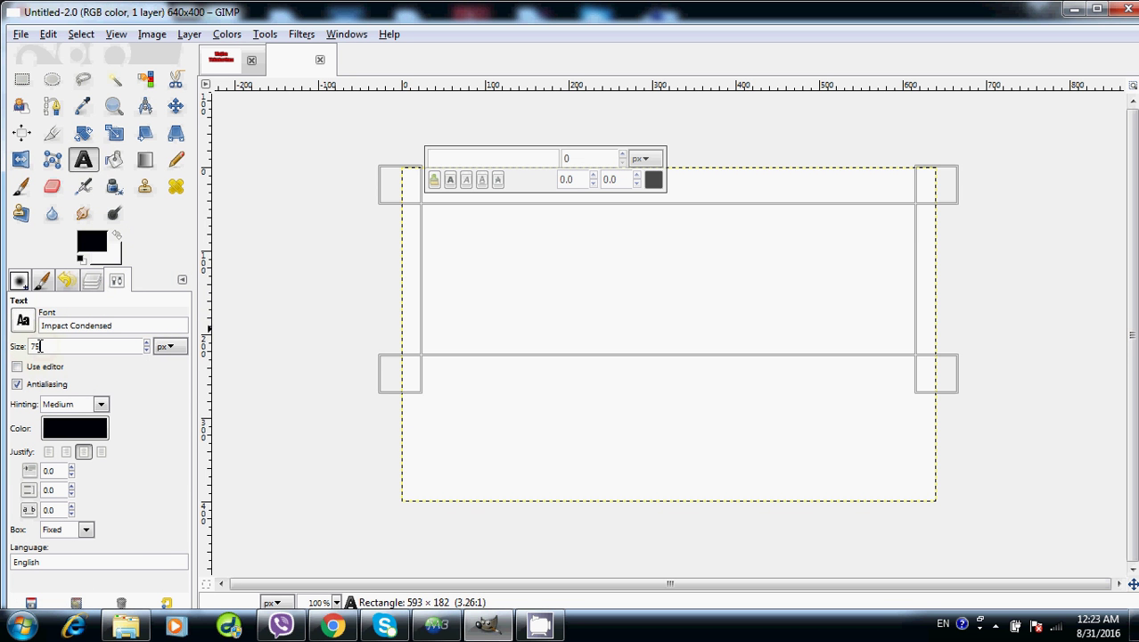
left_click_drag(40, 346, 27, 352)
type("75")
left_click(65, 428)
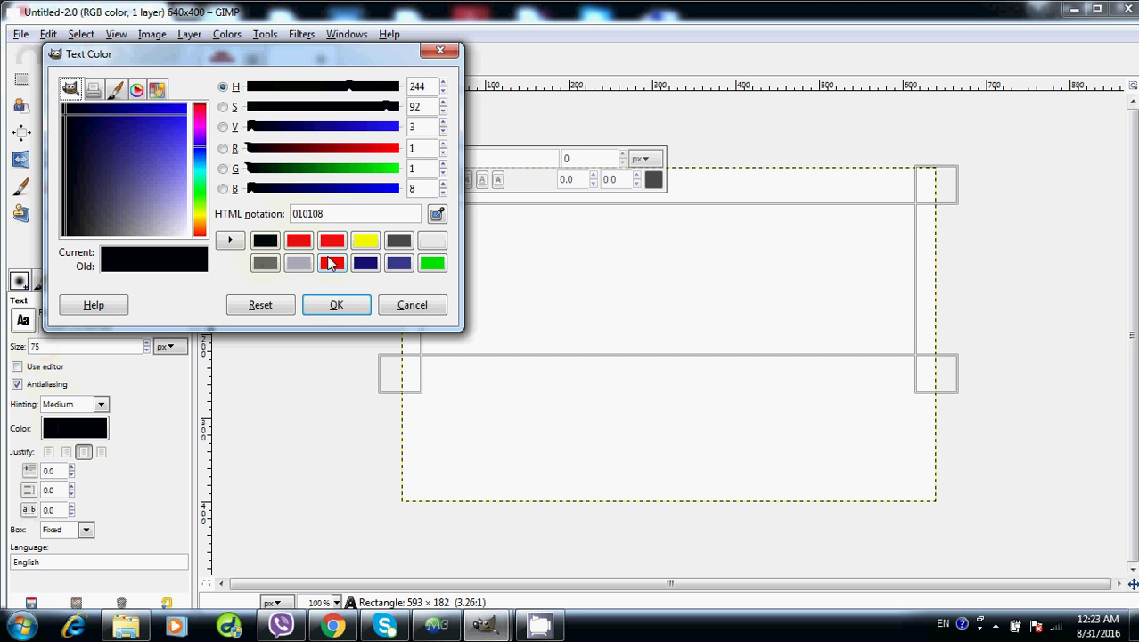
left_click(330, 243)
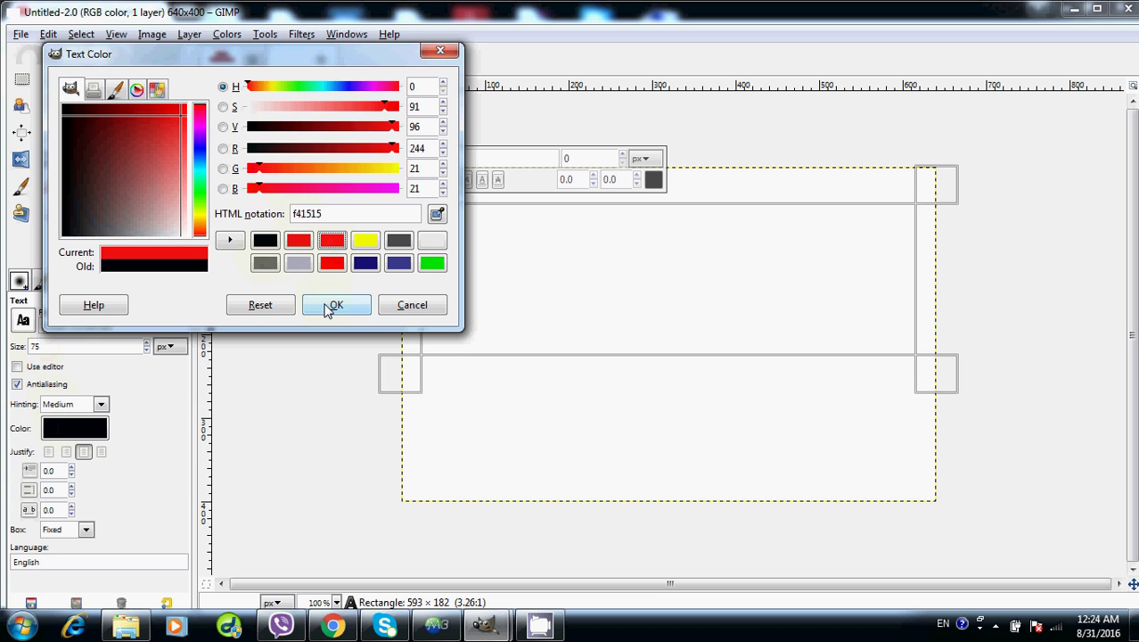
left_click(329, 305)
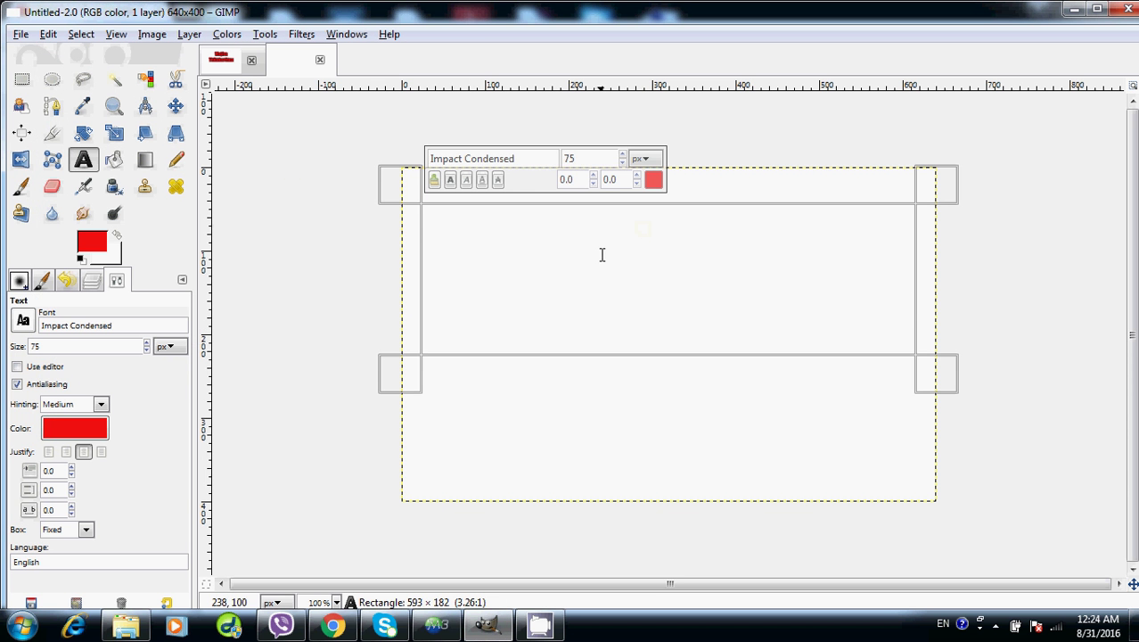
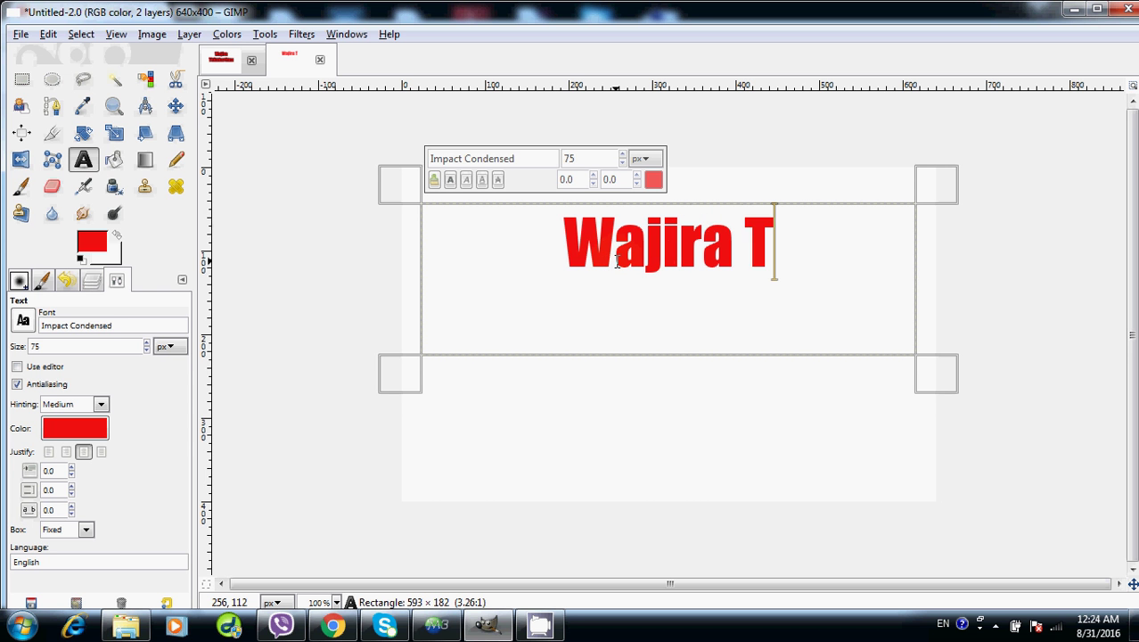
Type the person's first name and, on a second line, their surname
key("Return")
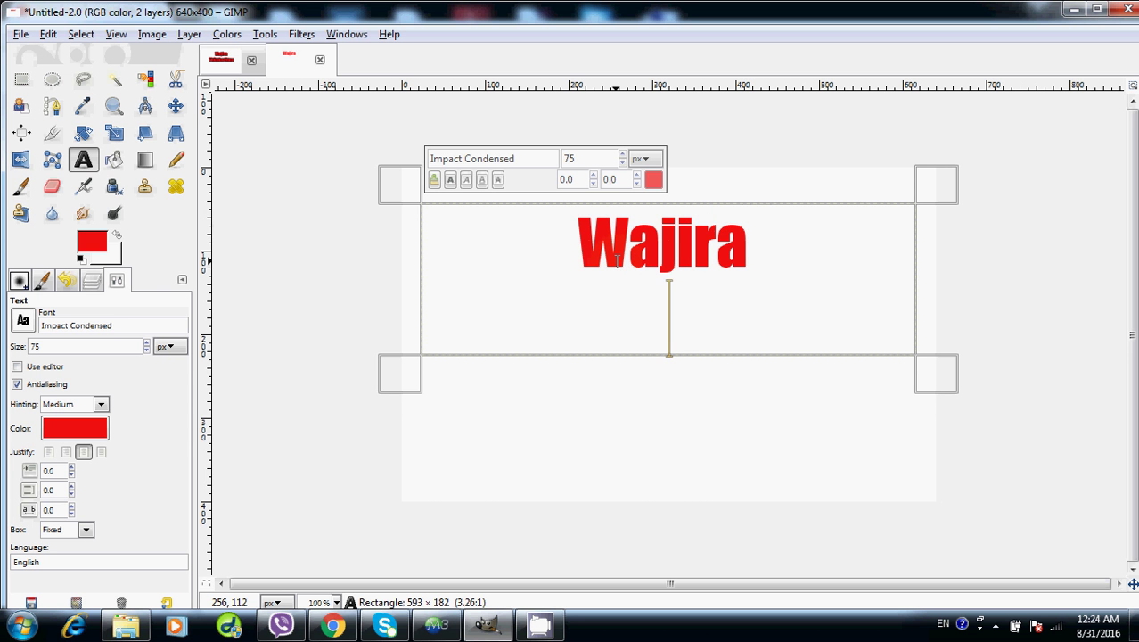
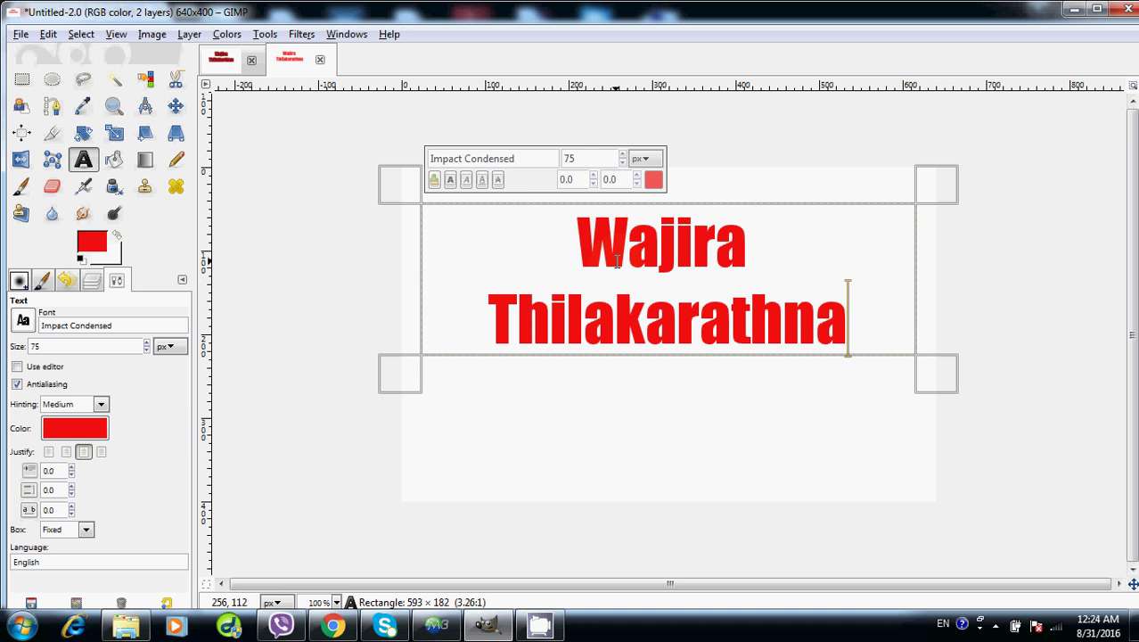
left_click(91, 281)
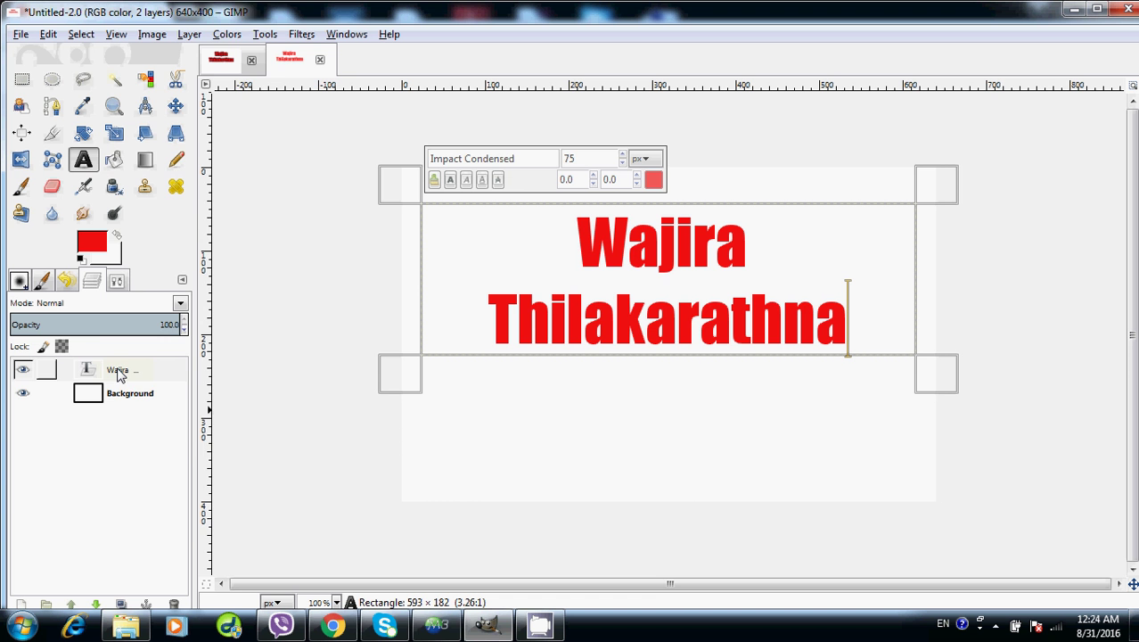
Use Alpha to Selection on the text layer to select the letter shapes
right_click(120, 374)
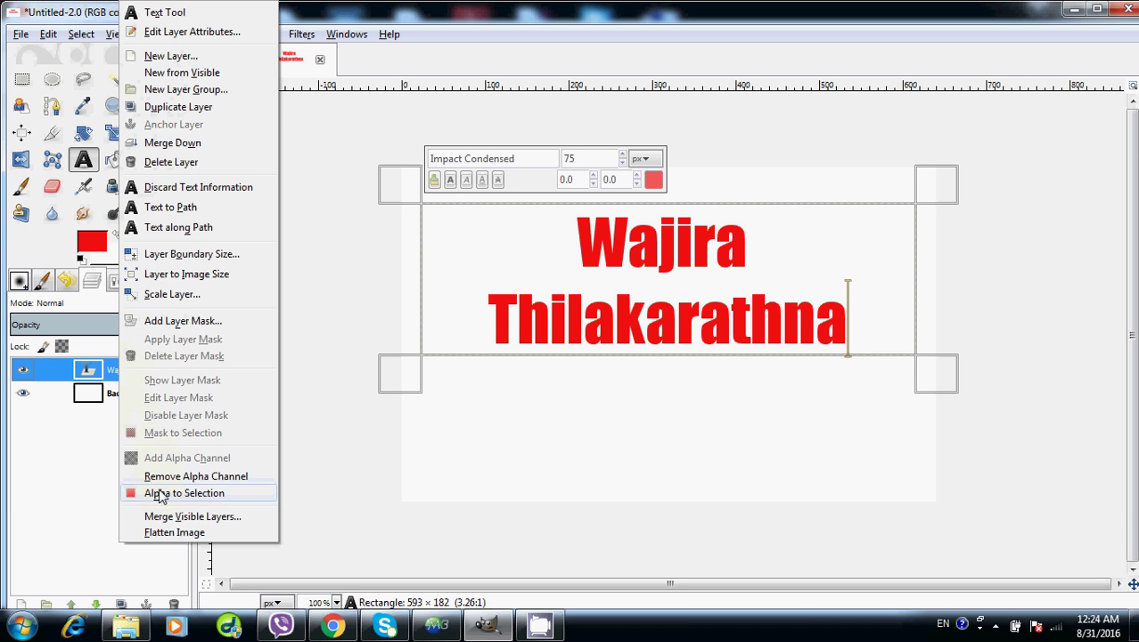
left_click(160, 497)
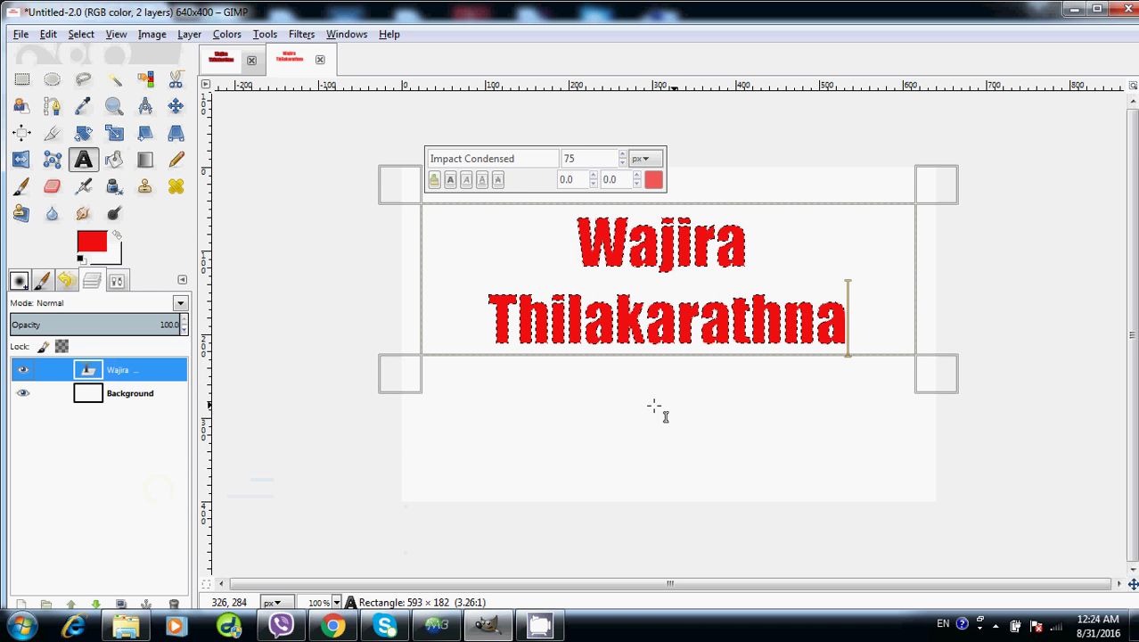
Add a new transparent layer named Text2 via Layer > New Layer
left_click(189, 35)
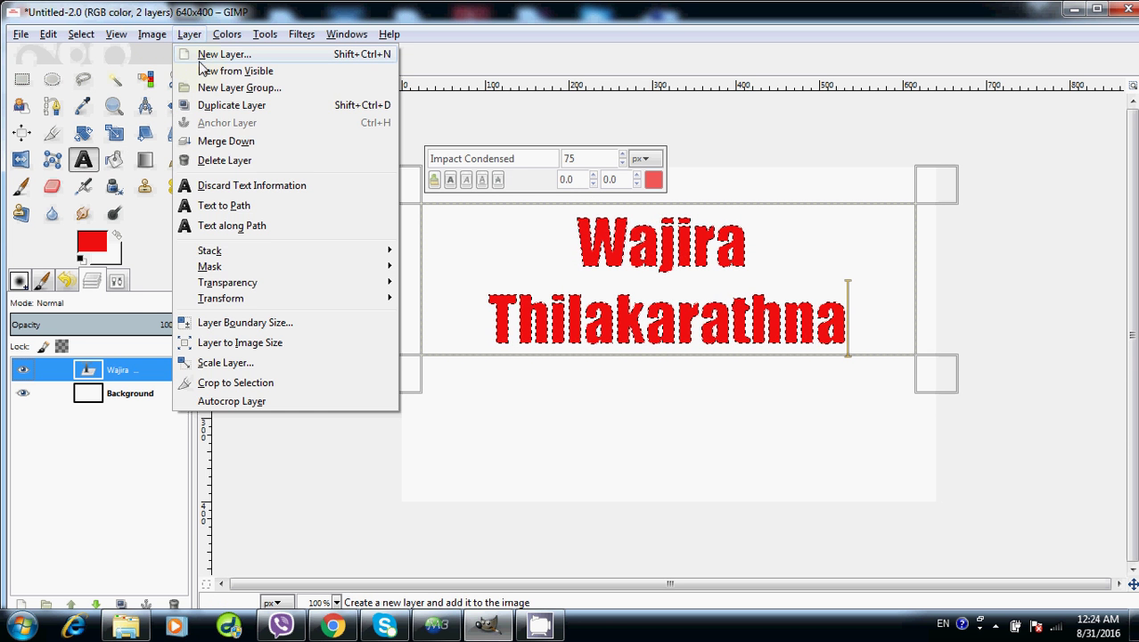
left_click(219, 56)
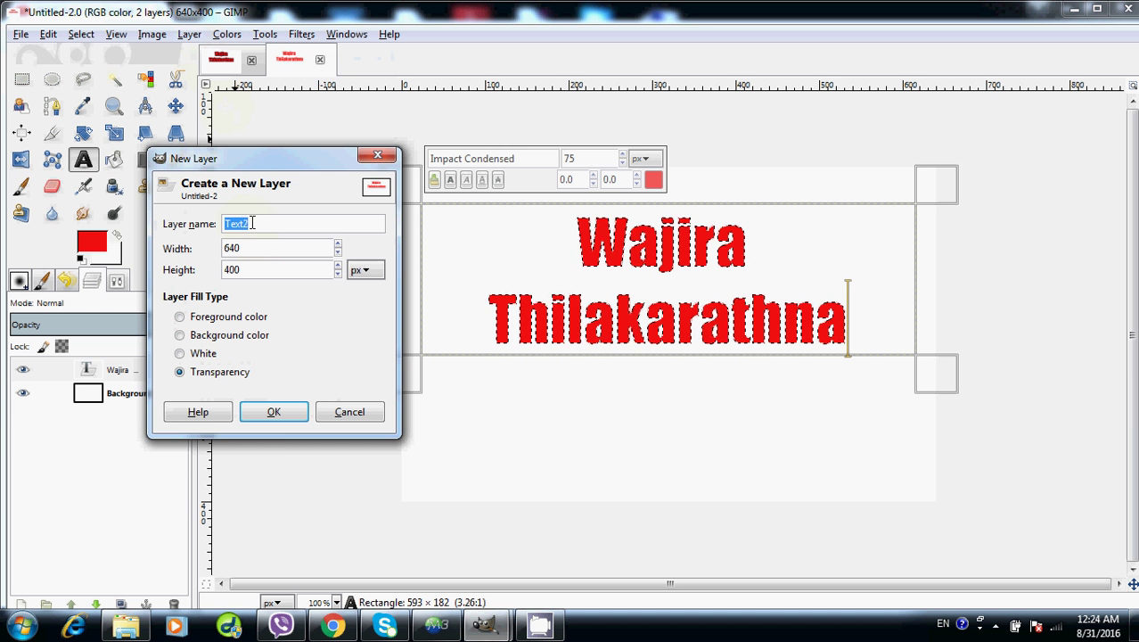
left_click_drag(253, 223, 230, 221)
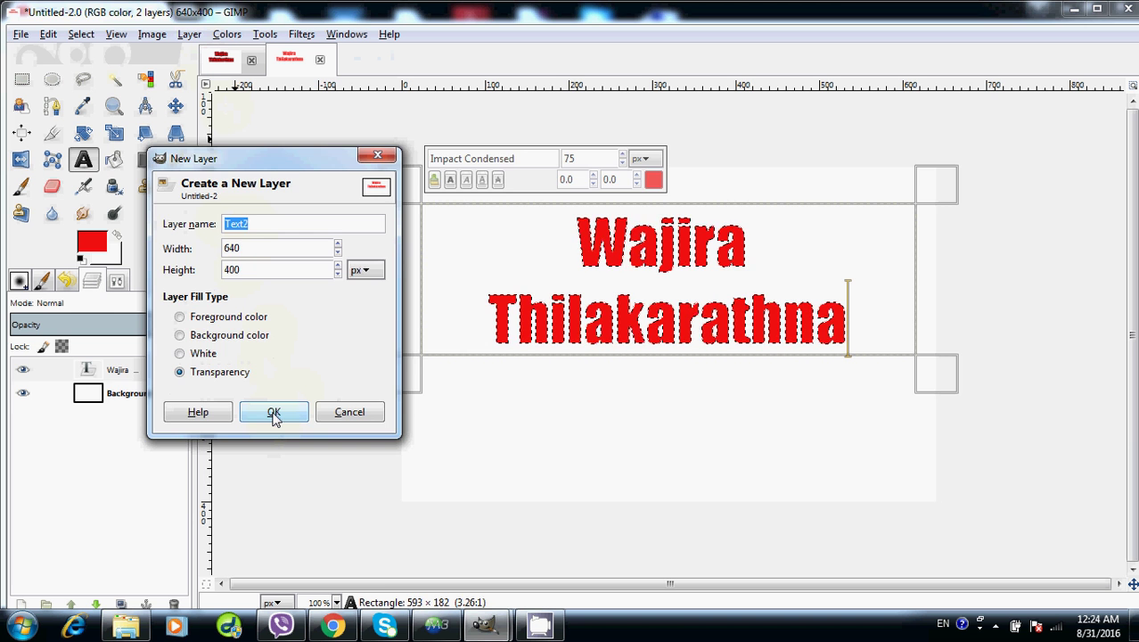
left_click(274, 415)
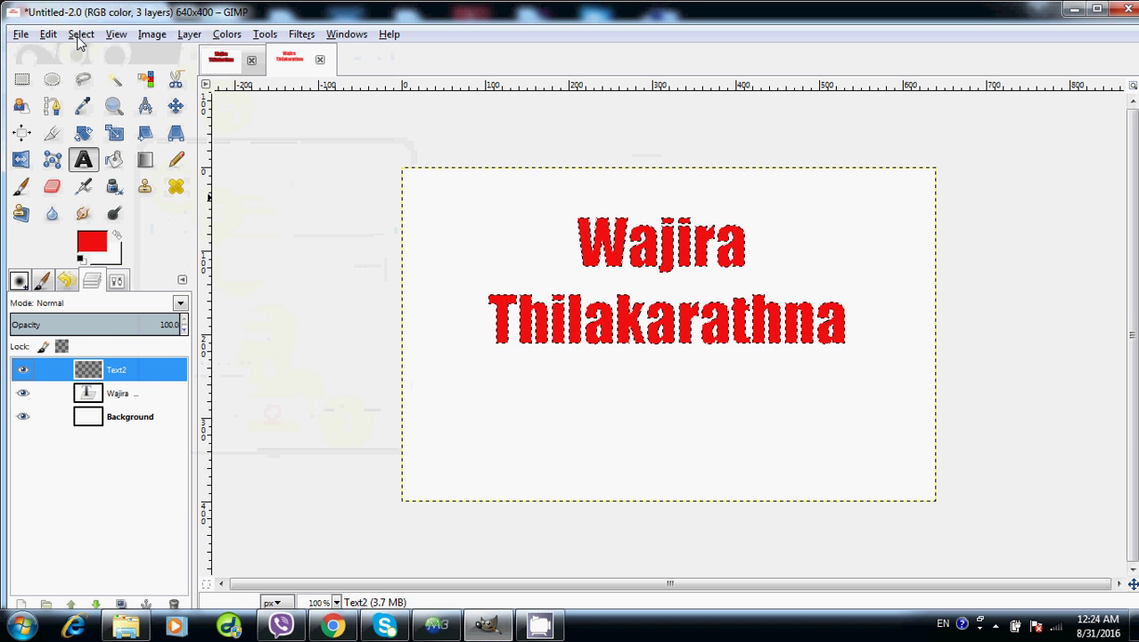
Grow the letter selection by 5 px with Select > Grow
left_click(81, 33)
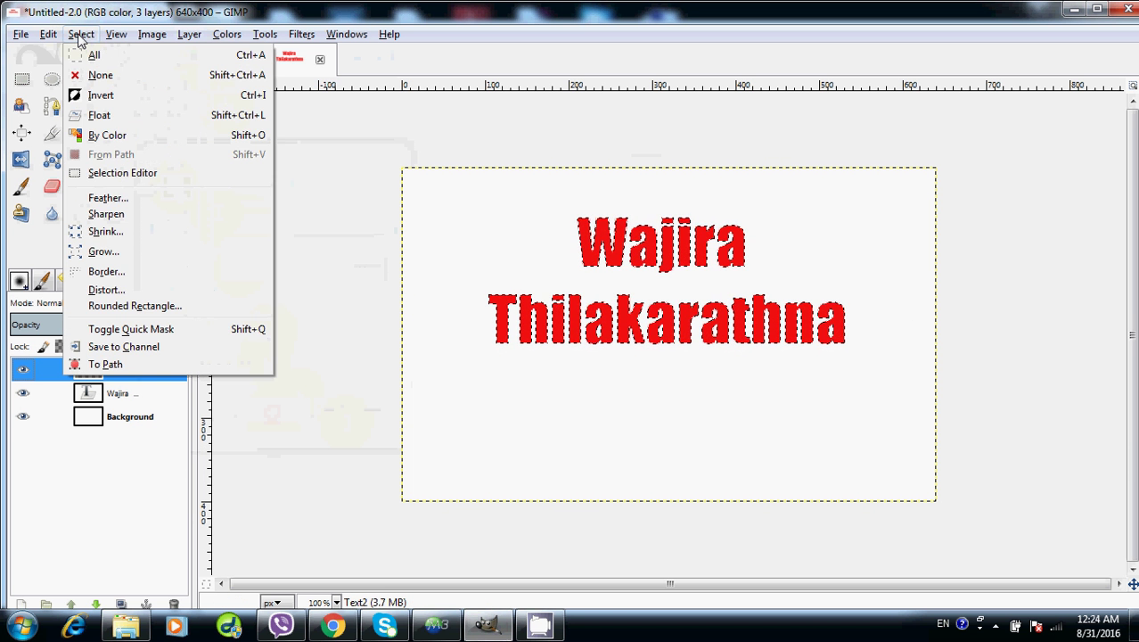
left_click(108, 254)
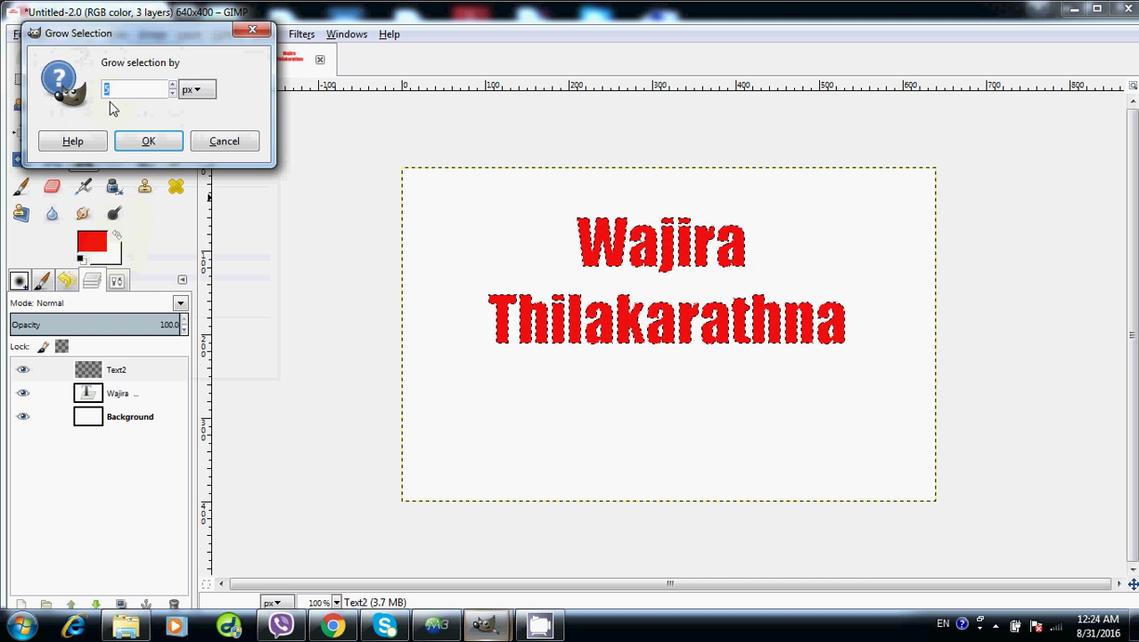
type("5")
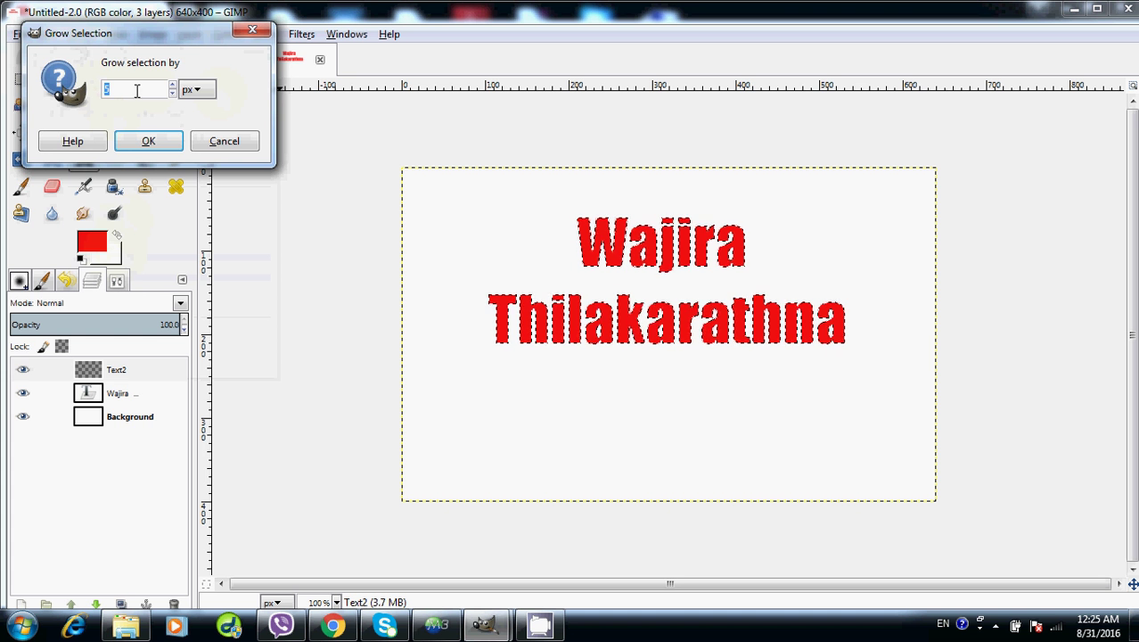
left_click(151, 142)
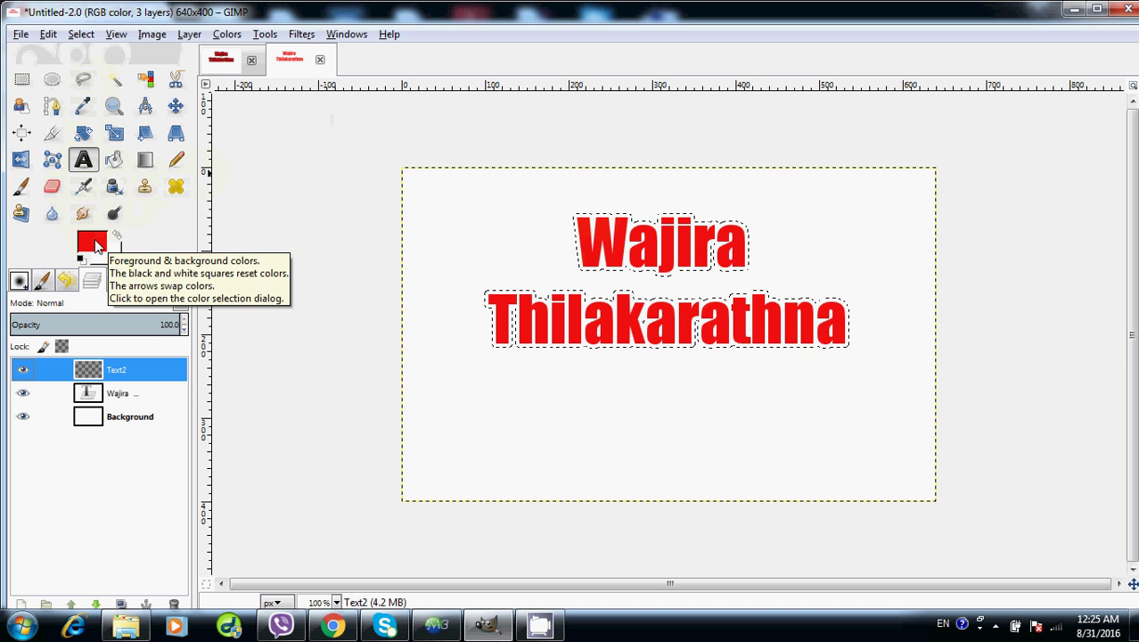
Set the foreground colour to black (010108) from the colour history
left_click(93, 244)
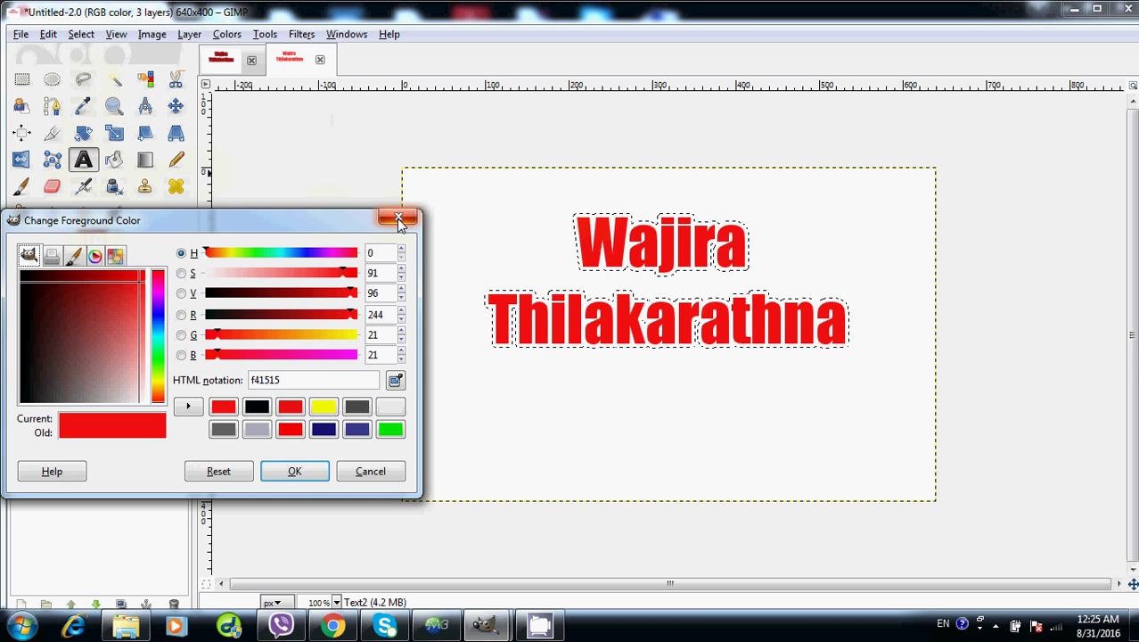
left_click(398, 217)
left_click(93, 242)
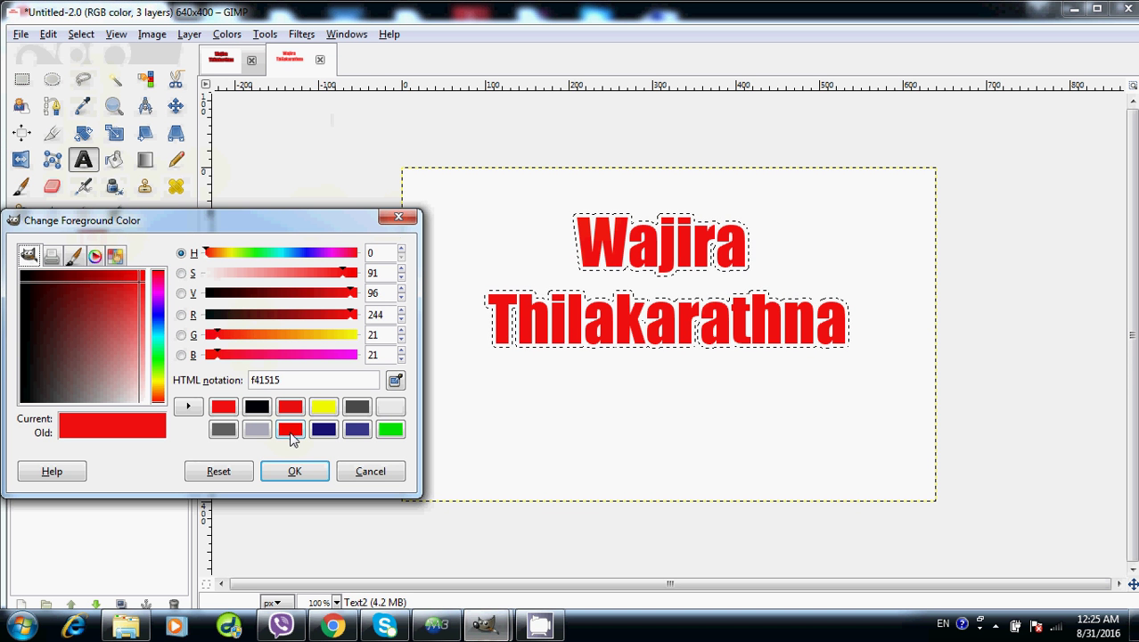
left_click(257, 407)
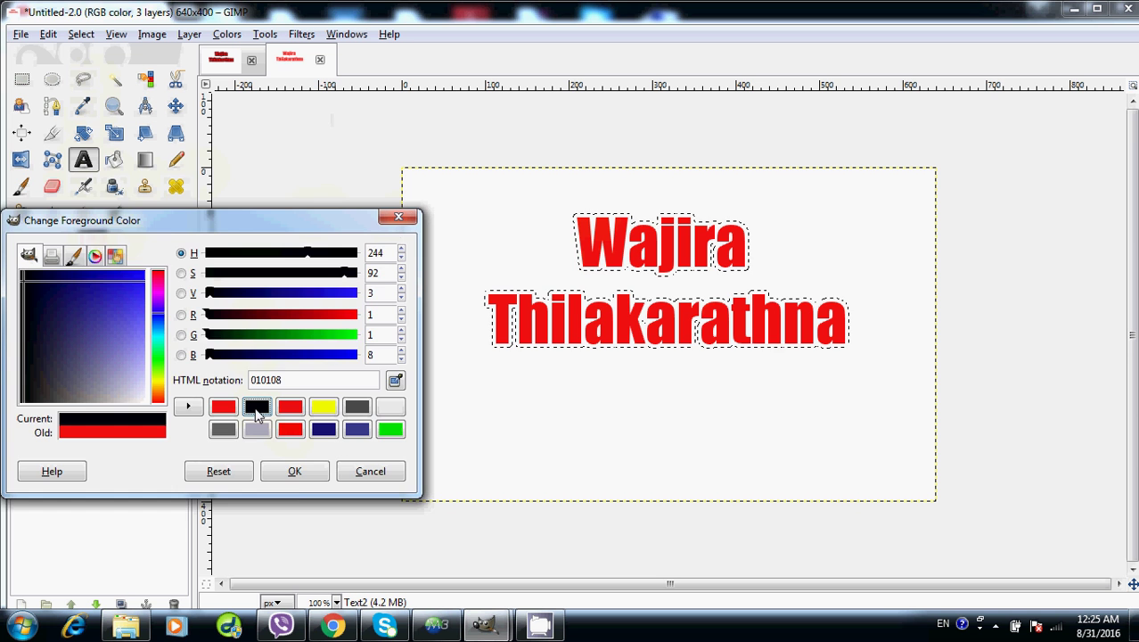
left_click(295, 471)
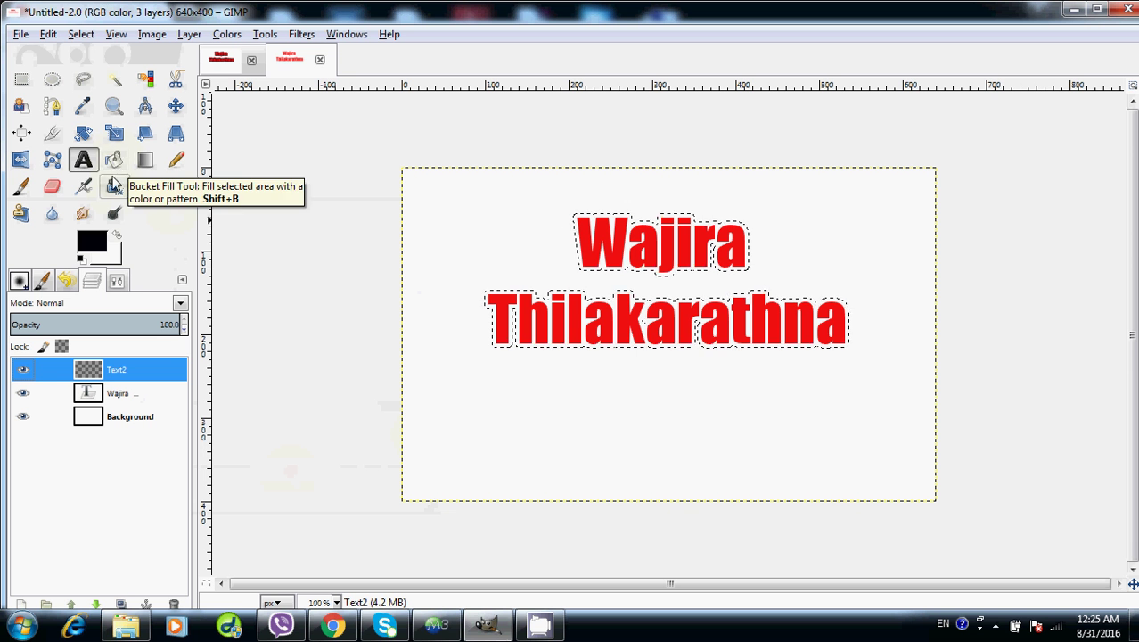
Bucket-fill the grown selection with black on the Text2 layer
left_click(114, 161)
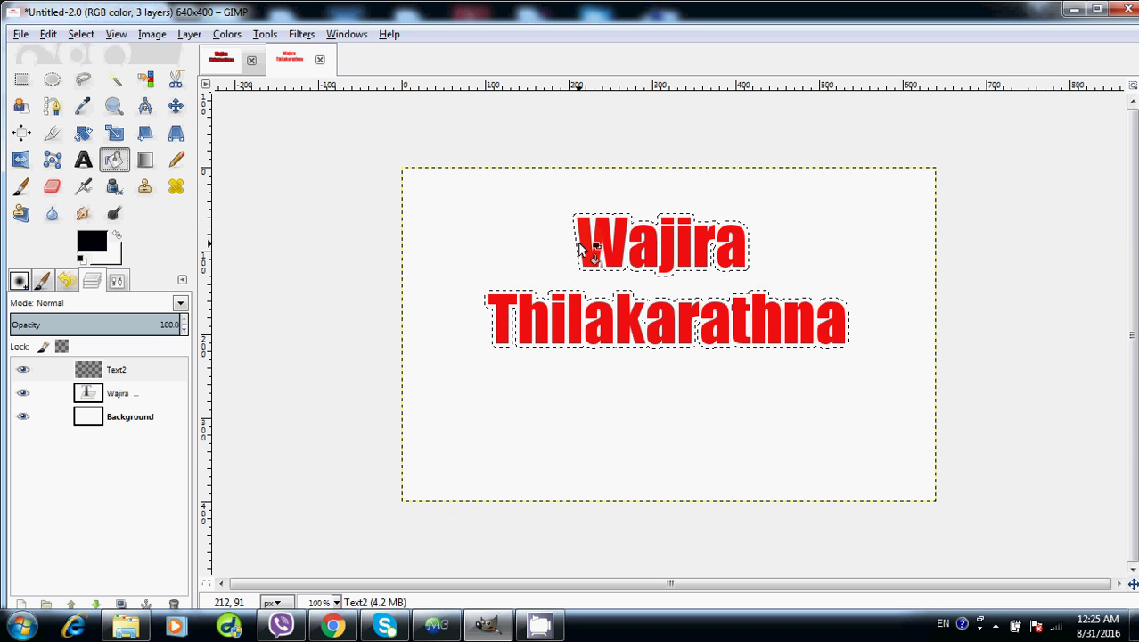
left_click(584, 252)
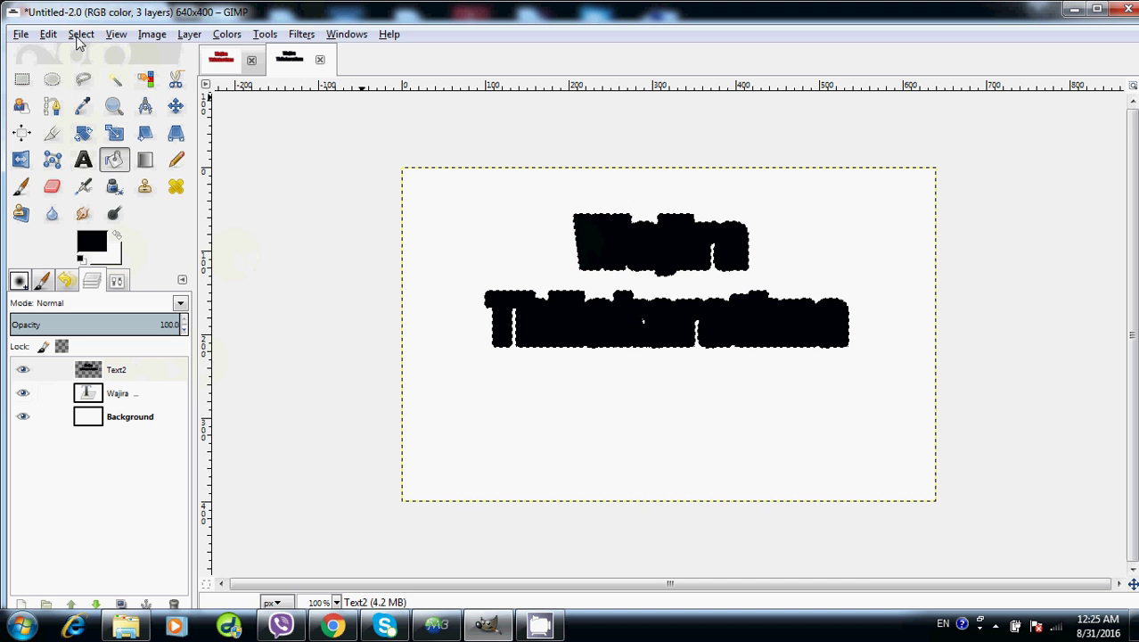
left_click(119, 395)
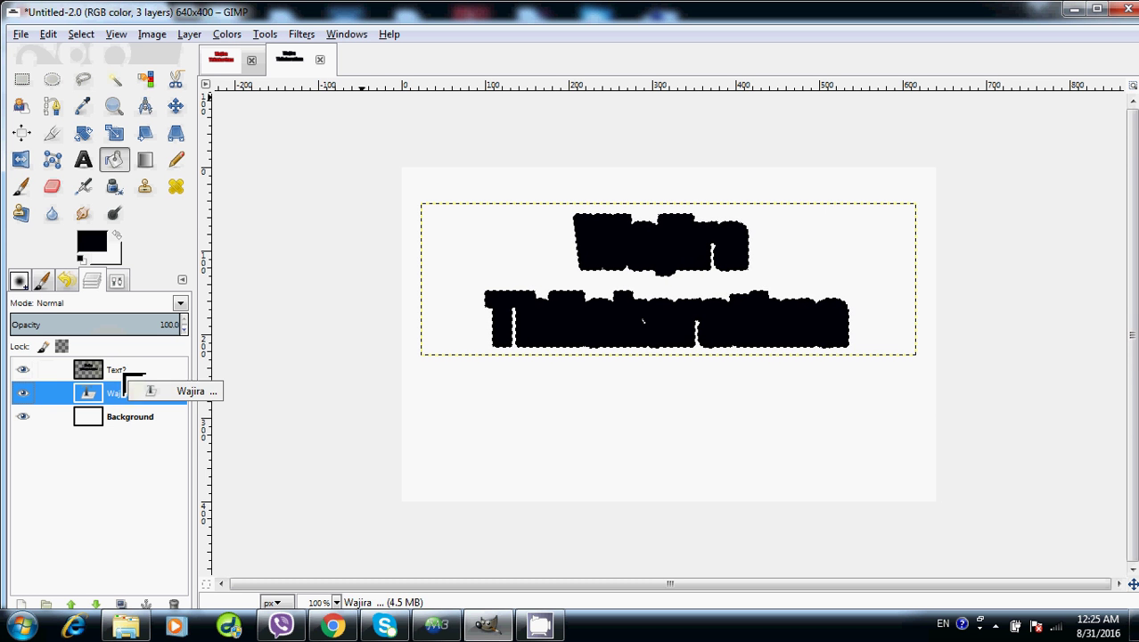
Reactivate the Text2 layer and bring up the Select menu
left_click(123, 372)
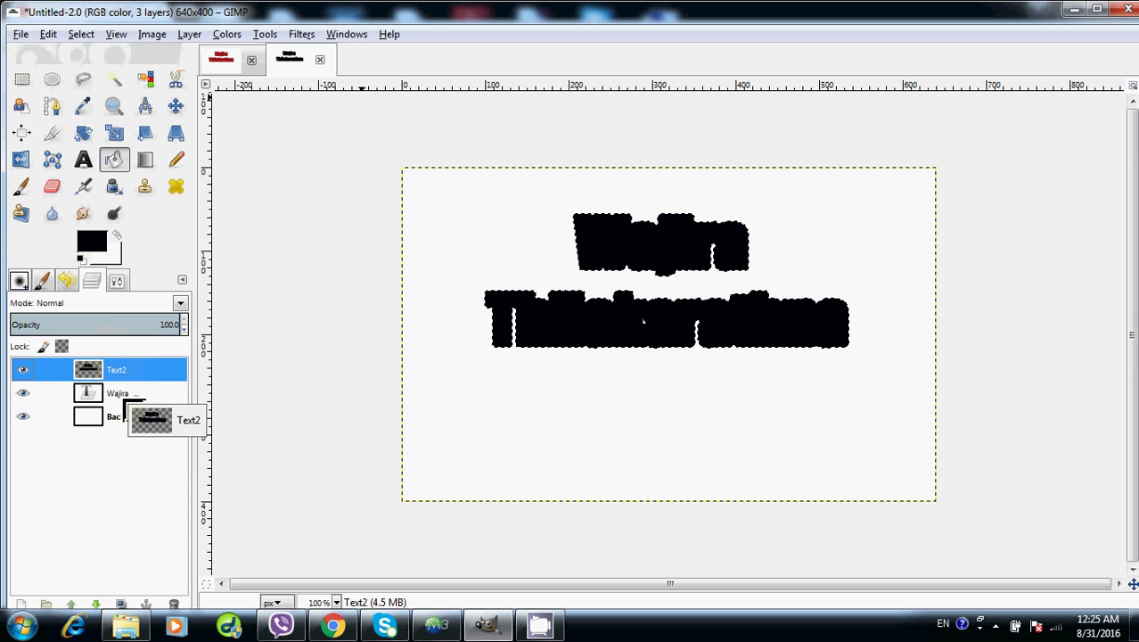
left_click(81, 34)
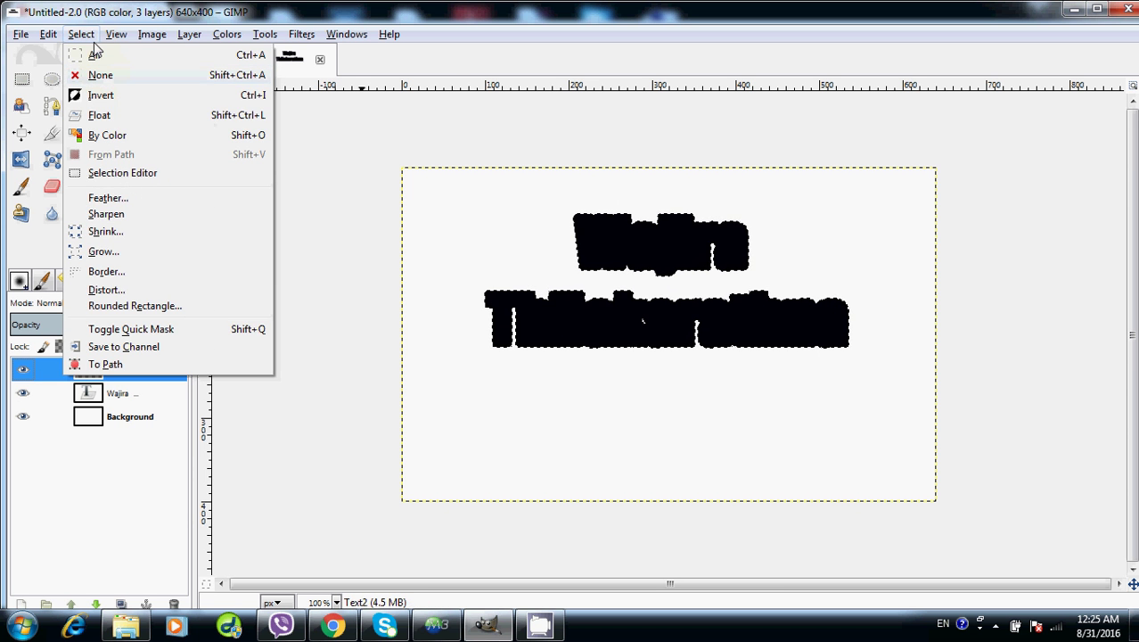
Clear the selection around the letters and make the red name text layer active
left_click(101, 76)
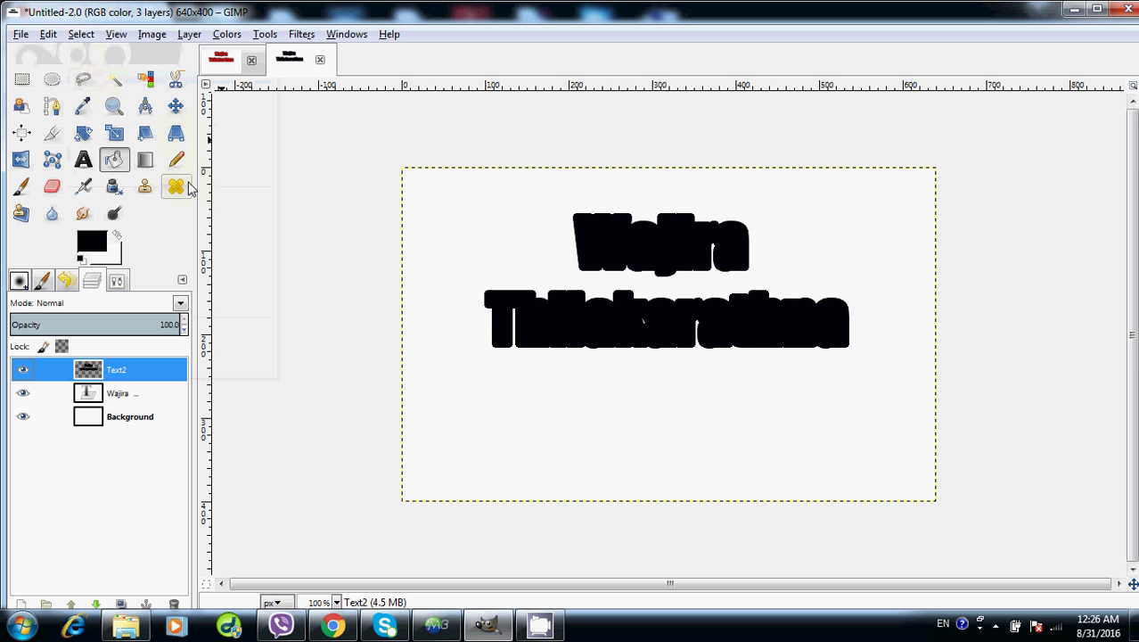
left_click(128, 401)
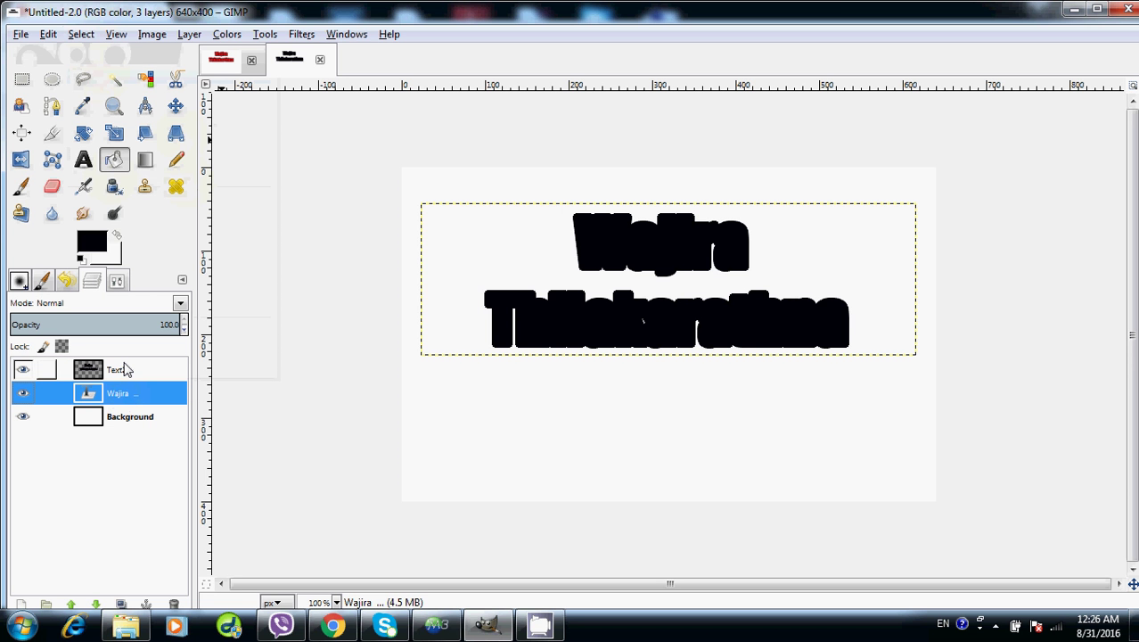